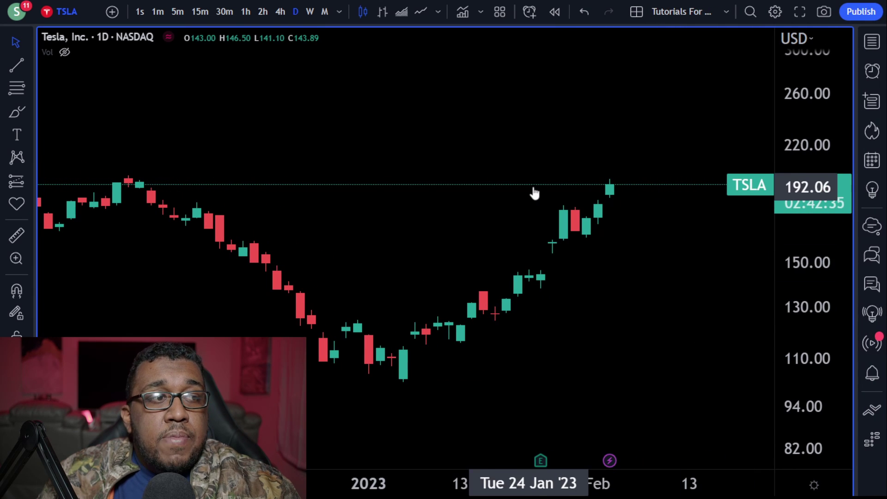
Search indicators for 'ema' and star Moving Average Exponential as a favourite
left_click(463, 13)
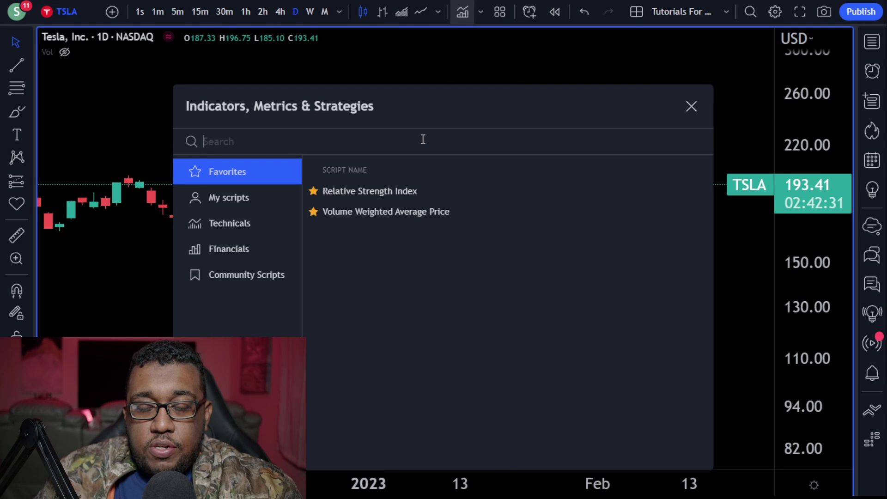
type("ema")
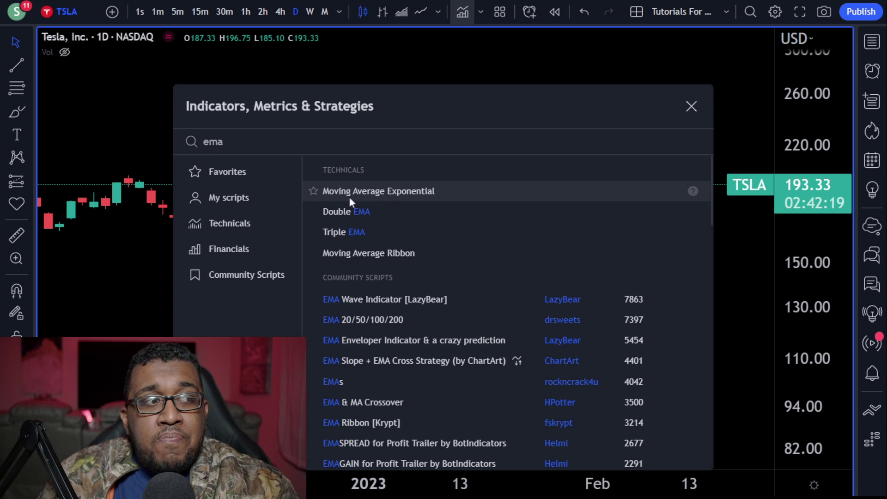
left_click(313, 191)
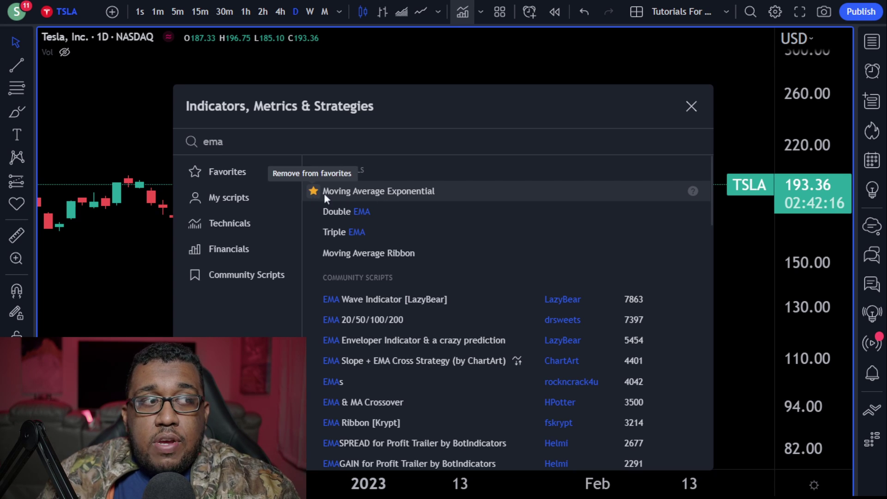
Add three Moving Average Exponential (EMA 9) indicators to the TSLA chart
left_click(442, 194)
left_click(441, 192)
left_click(441, 192)
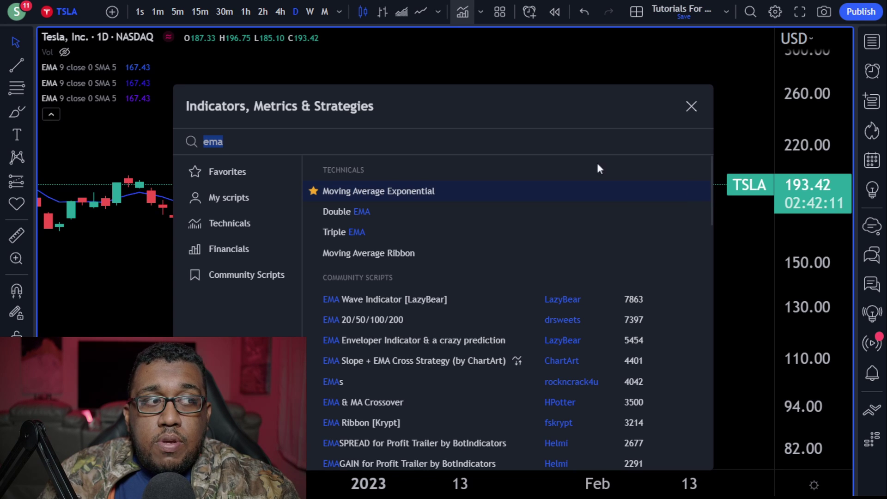
left_click(692, 106)
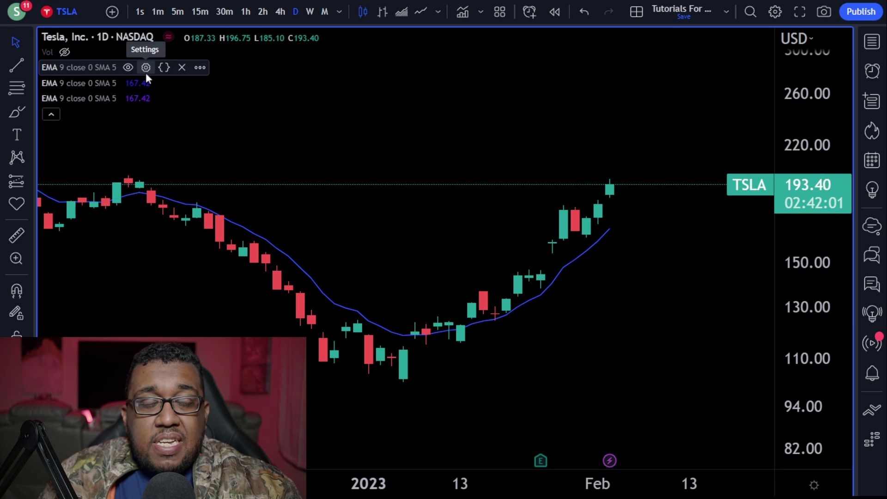
Open the settings of the first EMA 9 from its legend row
left_click(145, 73)
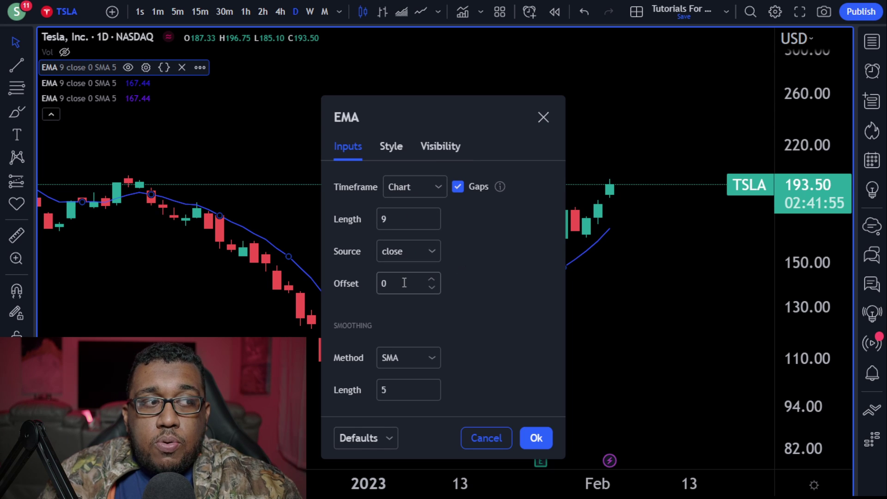
Set the first EMA to length 20 with a green, thickest line
left_click(415, 222)
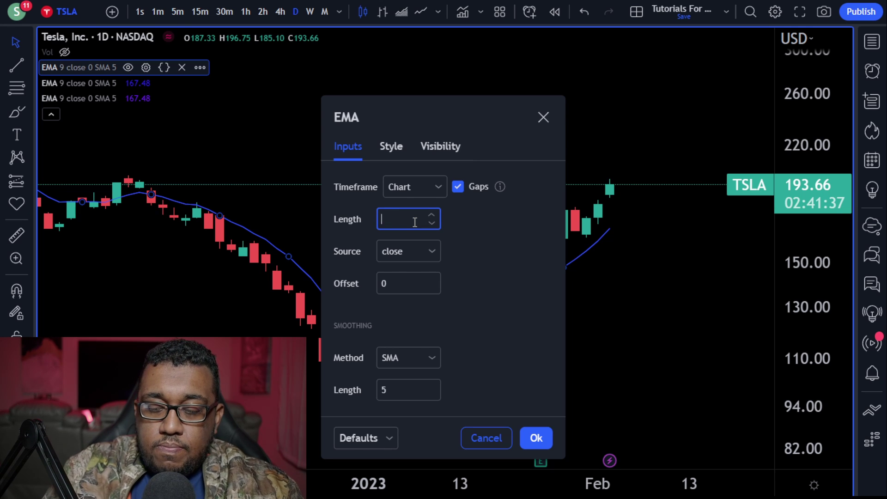
type("20")
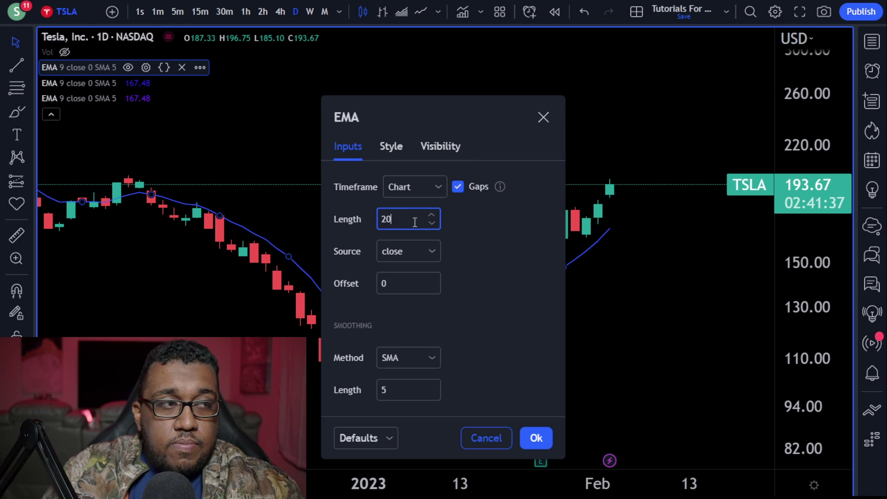
left_click(396, 146)
left_click(442, 184)
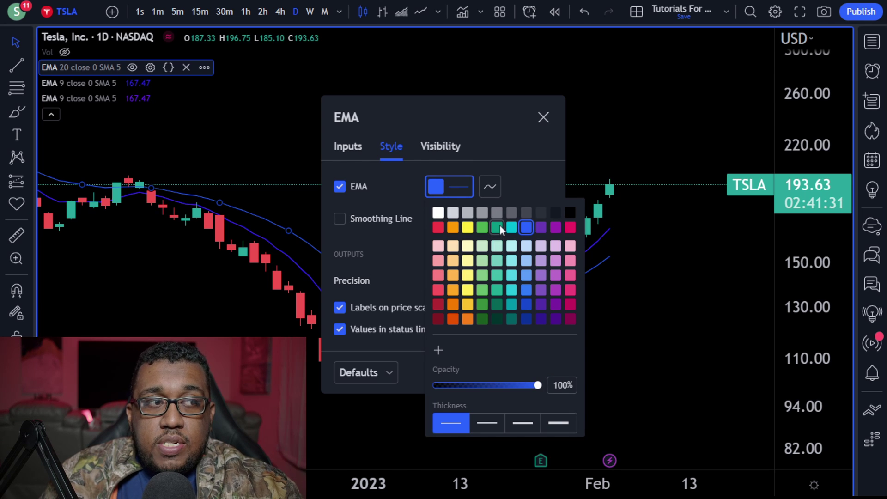
left_click(483, 226)
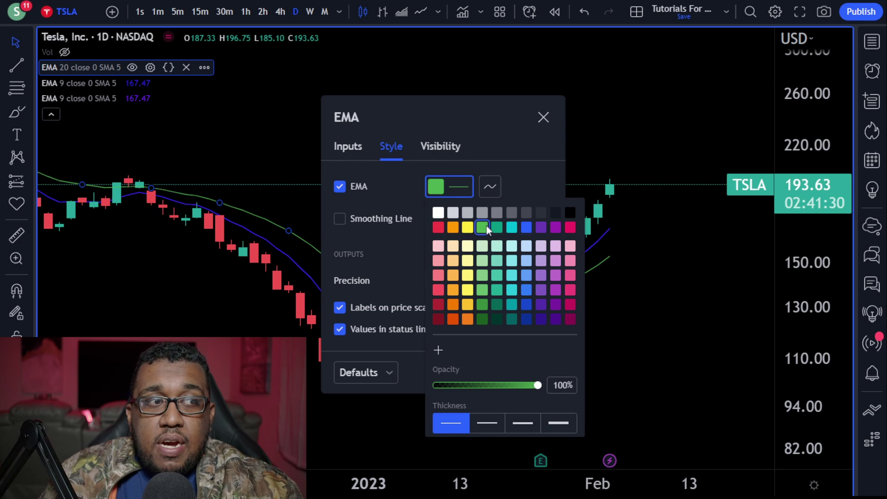
left_click(560, 423)
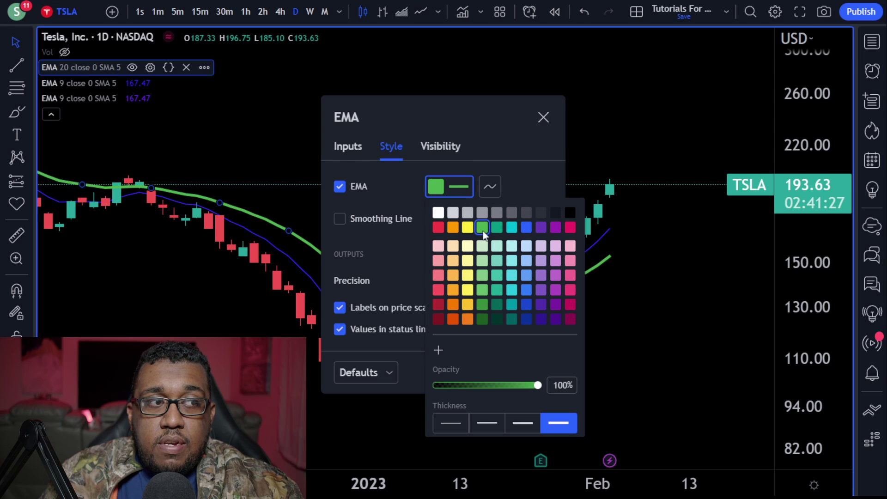
left_click(486, 134)
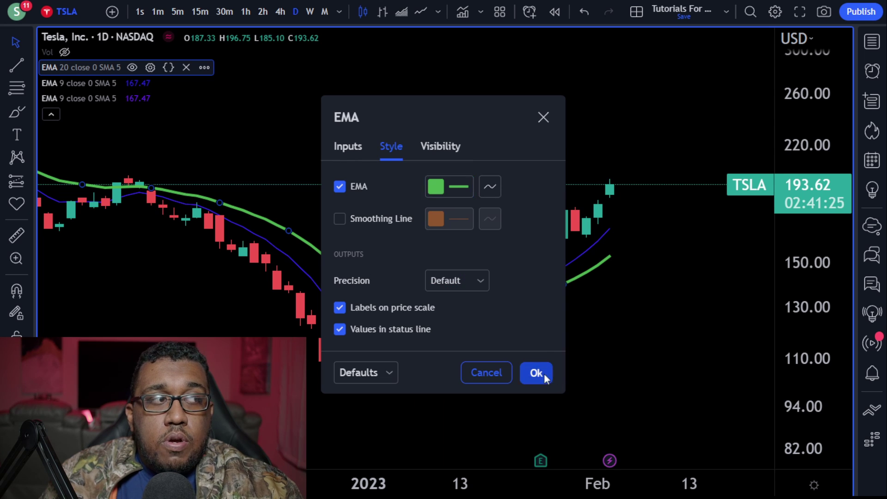
left_click(538, 373)
Set the second EMA to length 50 with a cyan, thickest line
left_click(146, 84)
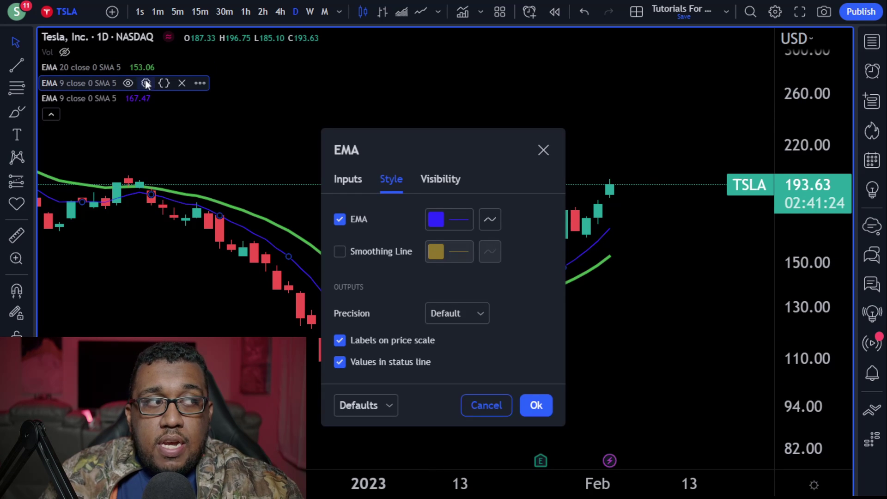
left_click(341, 179)
double_click(413, 252)
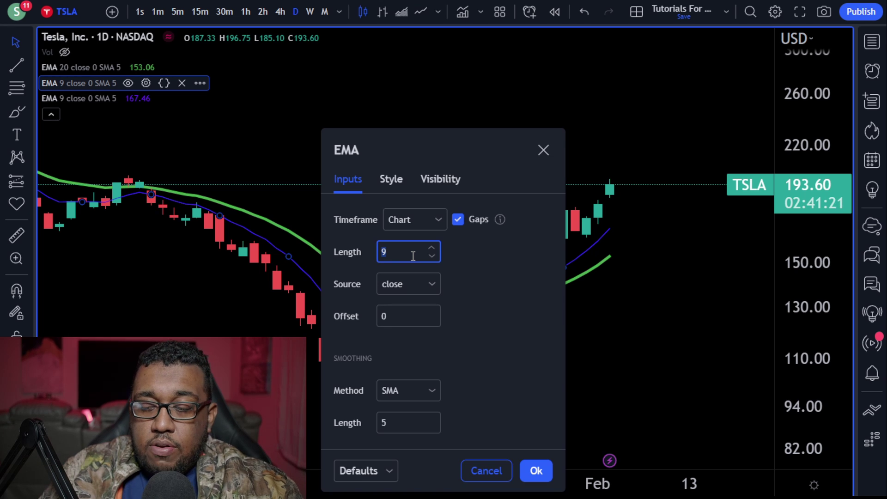
type("50")
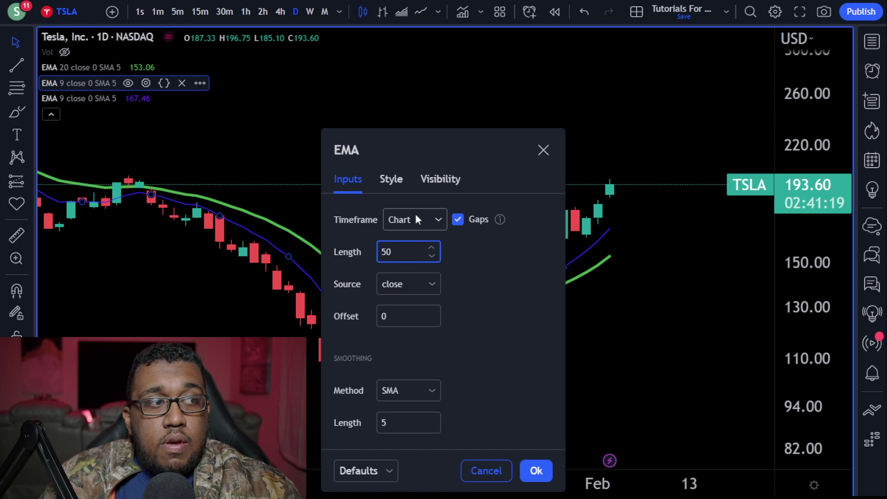
left_click(401, 185)
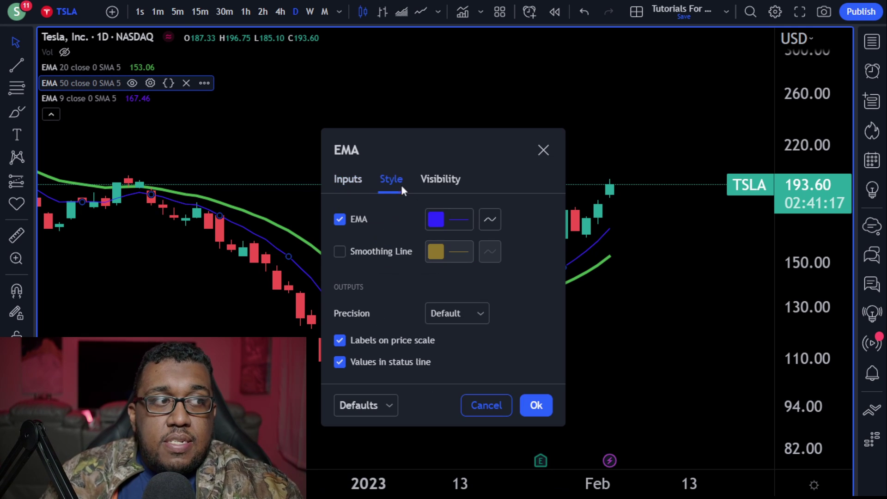
left_click(437, 221)
left_click(514, 262)
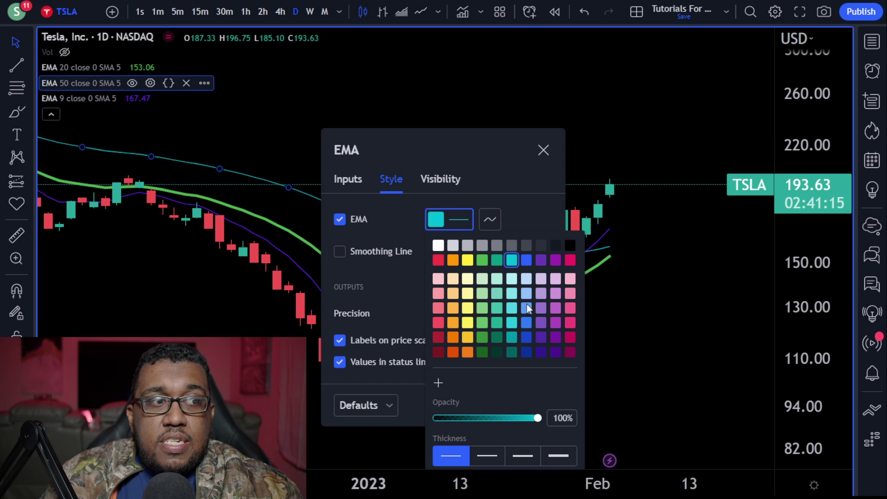
left_click(559, 456)
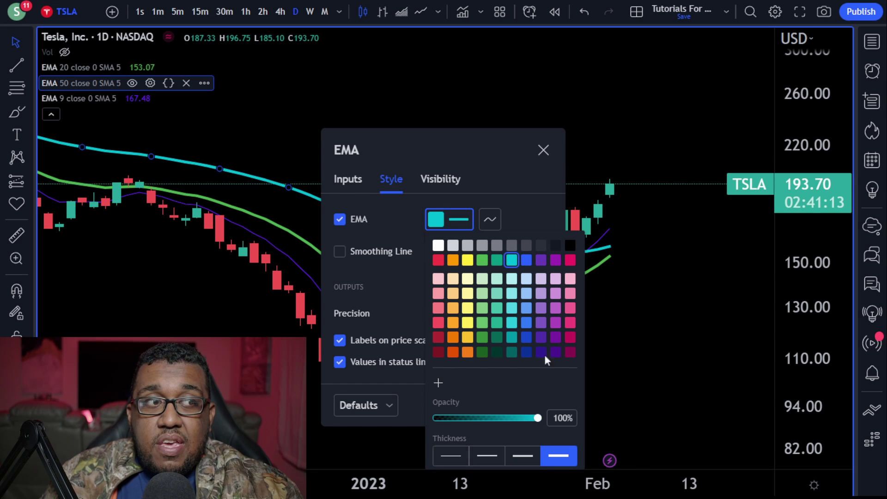
left_click(514, 199)
left_click(536, 405)
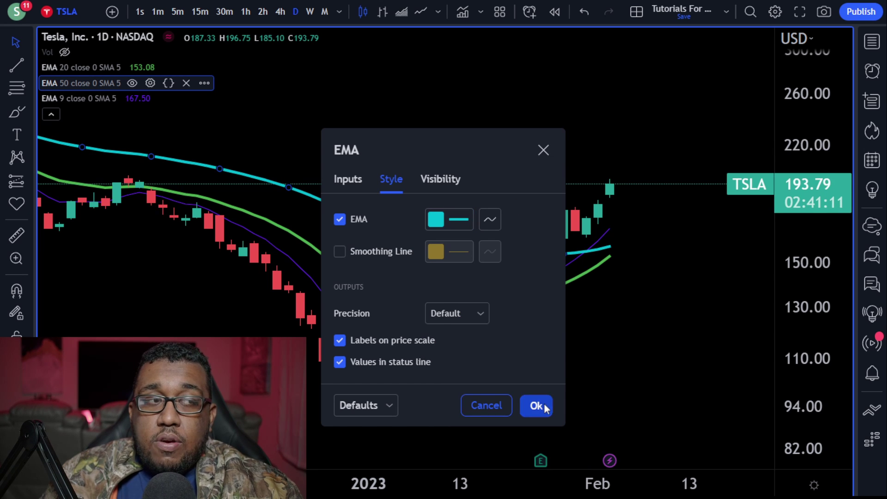
left_click(146, 98)
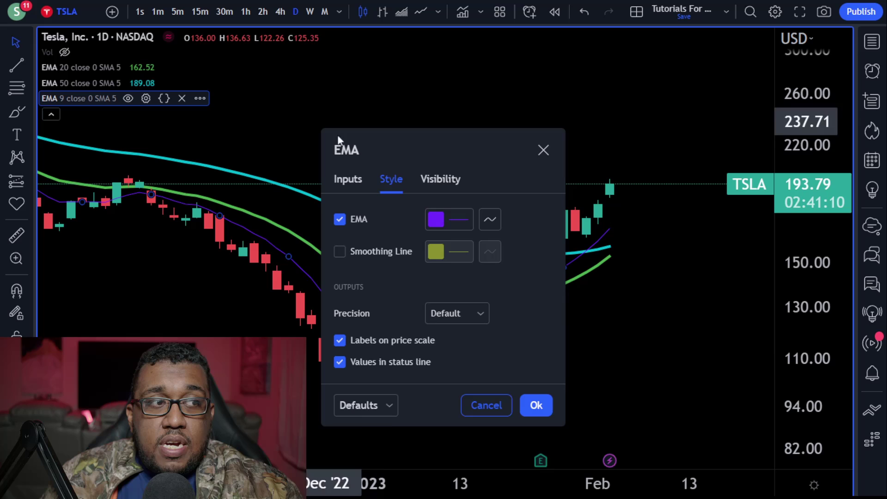
Set the third EMA to length 200 with a yellow, thickest line
left_click(347, 180)
double_click(410, 243)
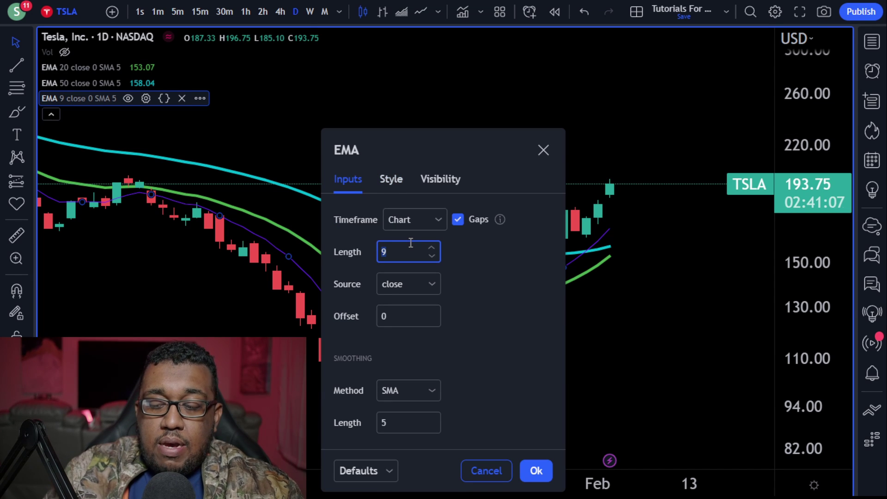
type("200")
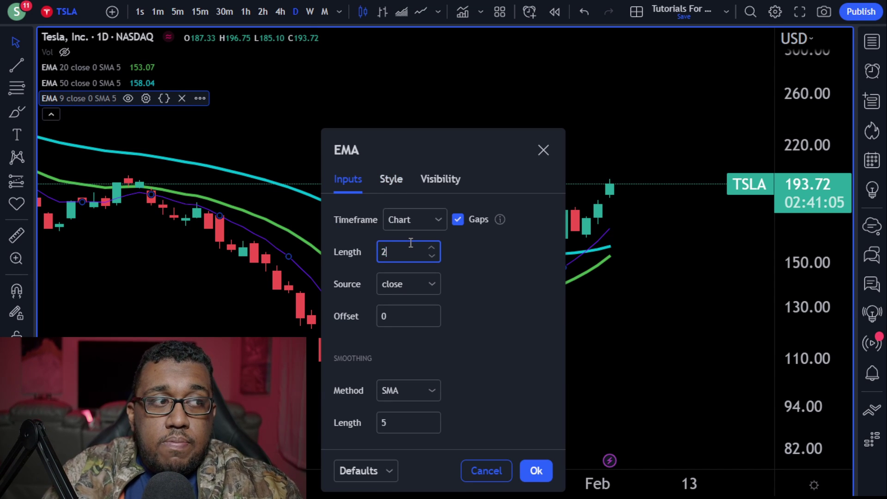
left_click(400, 176)
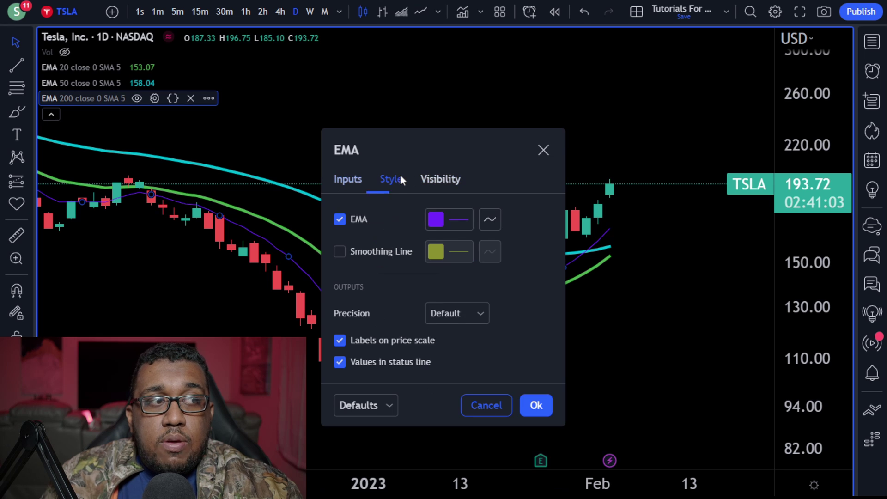
left_click(454, 223)
left_click(466, 266)
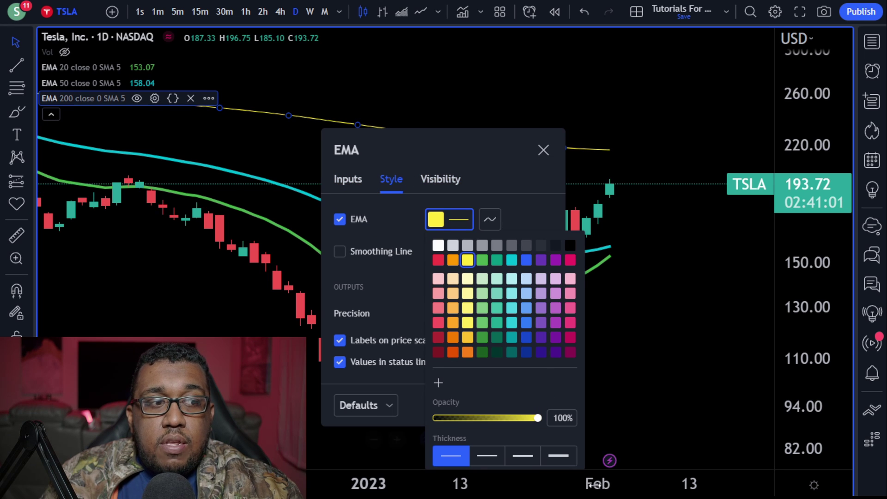
left_click(558, 455)
left_click(512, 147)
left_click(536, 405)
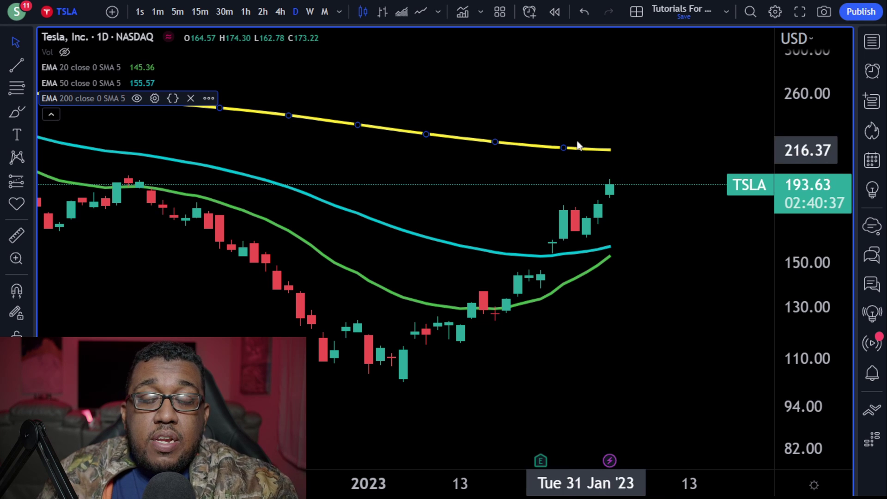
Remove the EMA 200, 50 and 20, and add two new Moving Average Exponential indicators
left_click(191, 98)
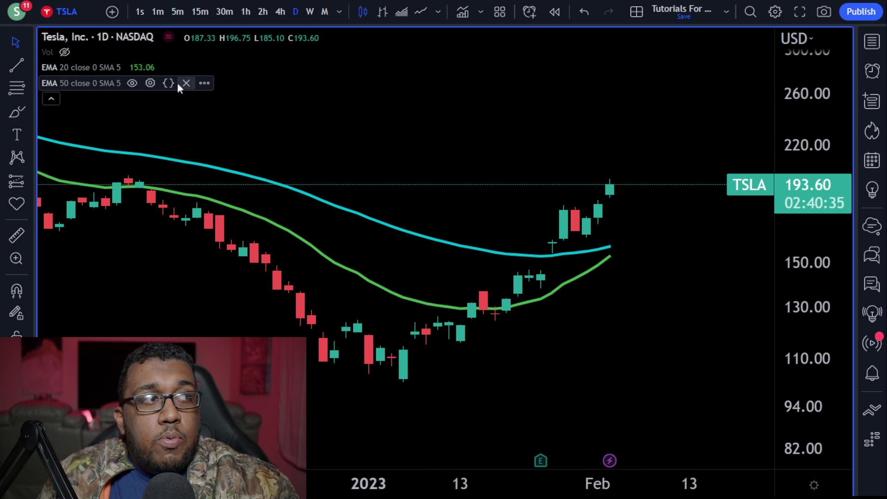
left_click(178, 83)
left_click(184, 68)
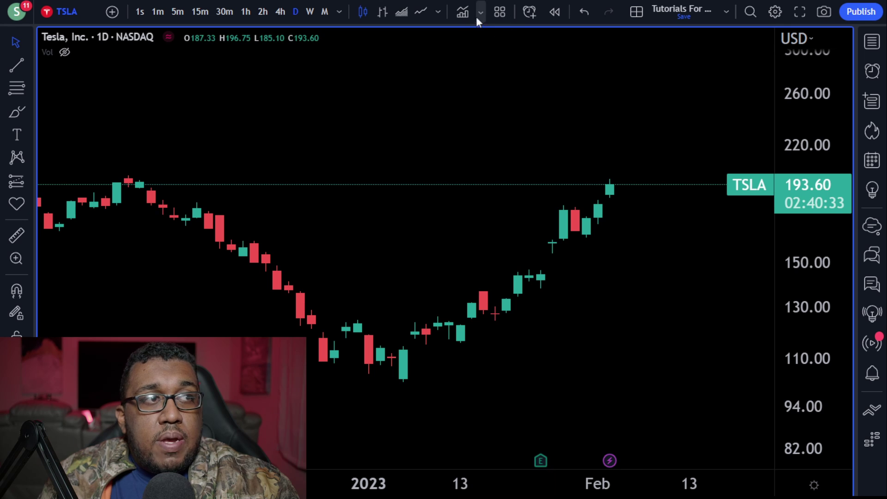
left_click(462, 11)
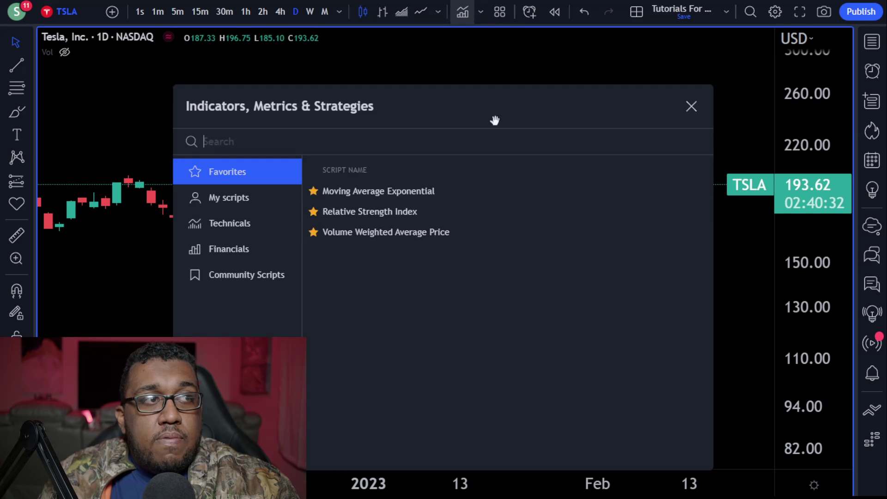
left_click(418, 187)
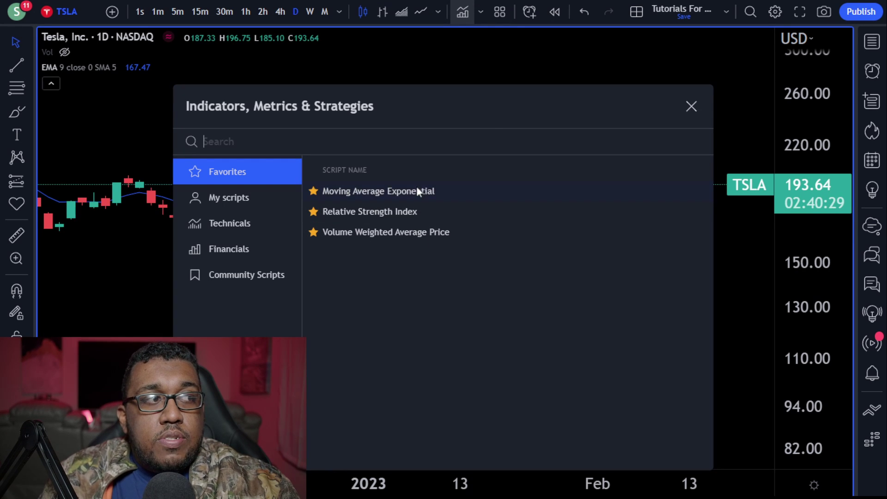
left_click(417, 186)
left_click(690, 106)
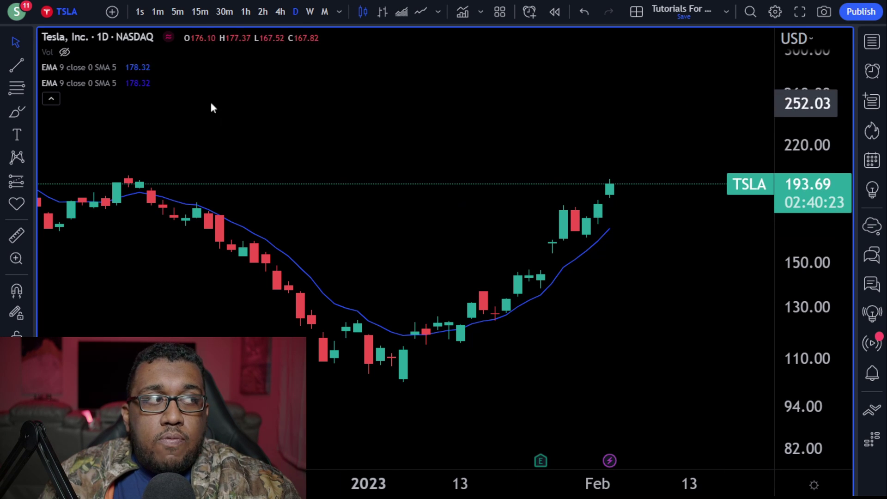
Set the first new EMA to length 8 with a green, thickest line
left_click(146, 68)
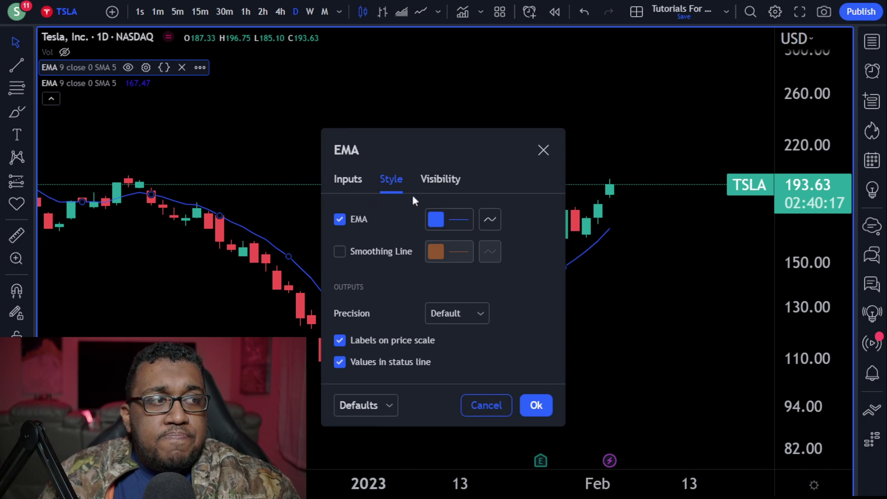
left_click(354, 186)
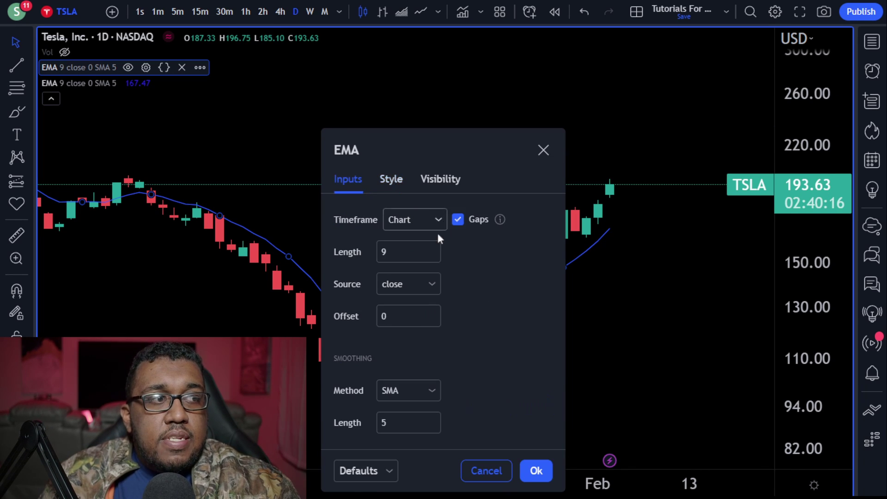
left_click(418, 252)
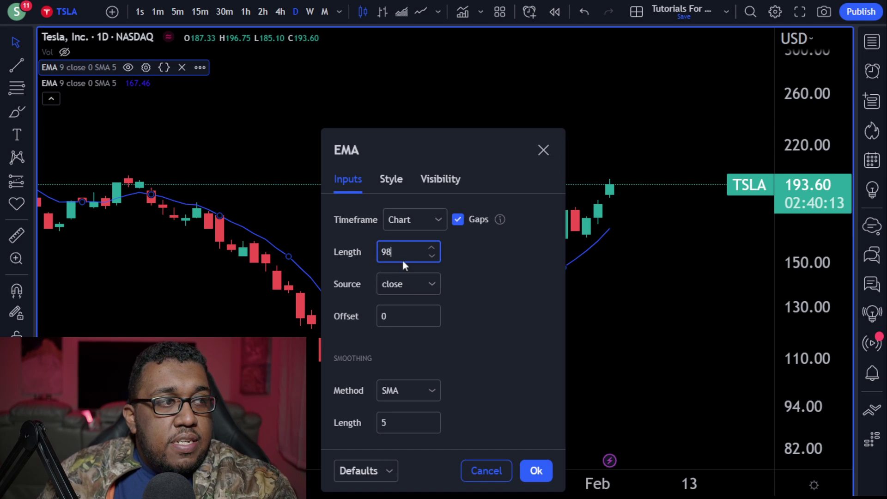
type("8")
left_click(391, 179)
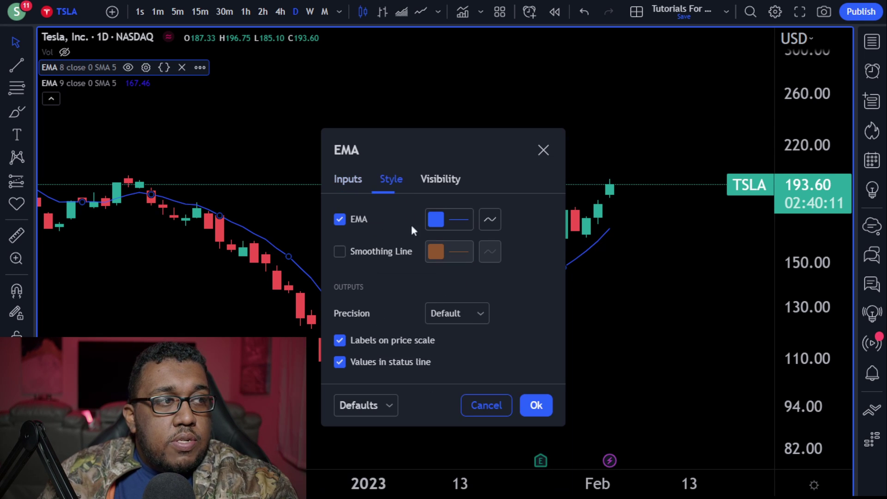
left_click(436, 221)
left_click(483, 261)
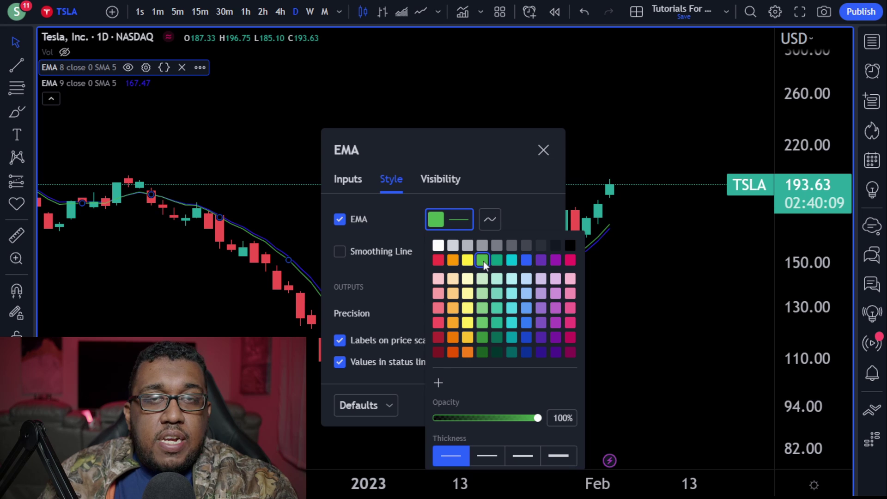
left_click(558, 456)
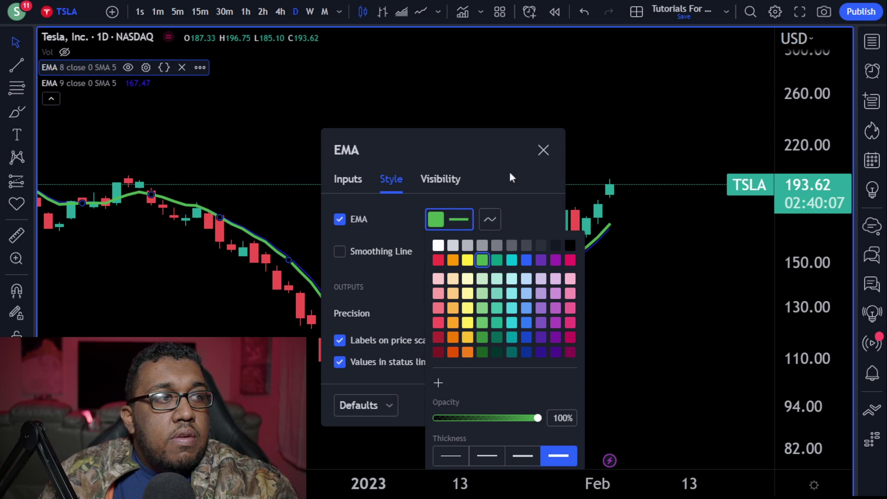
left_click(509, 170)
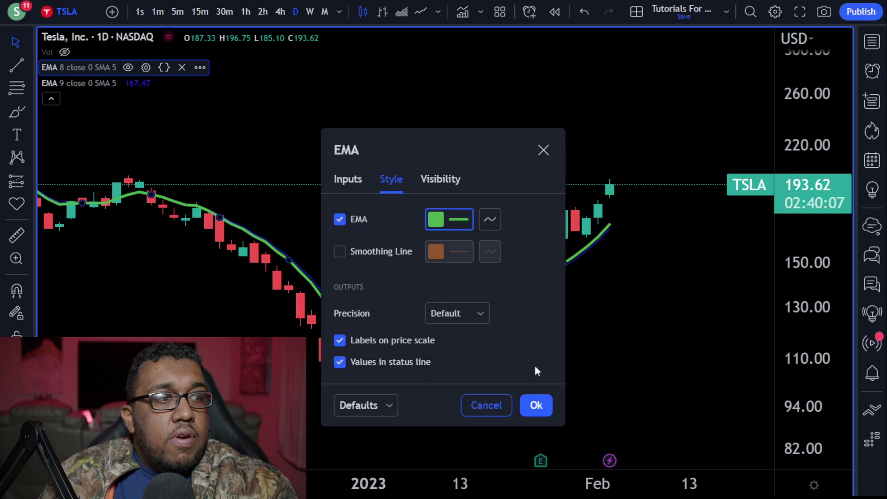
left_click(535, 406)
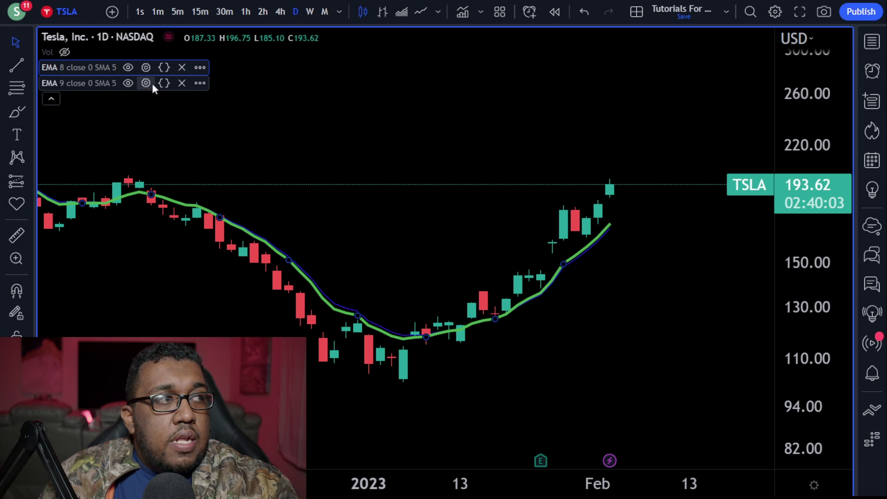
Change the second EMA from 9 to length 20 with a cyan, thickest line
left_click(146, 83)
left_click(359, 183)
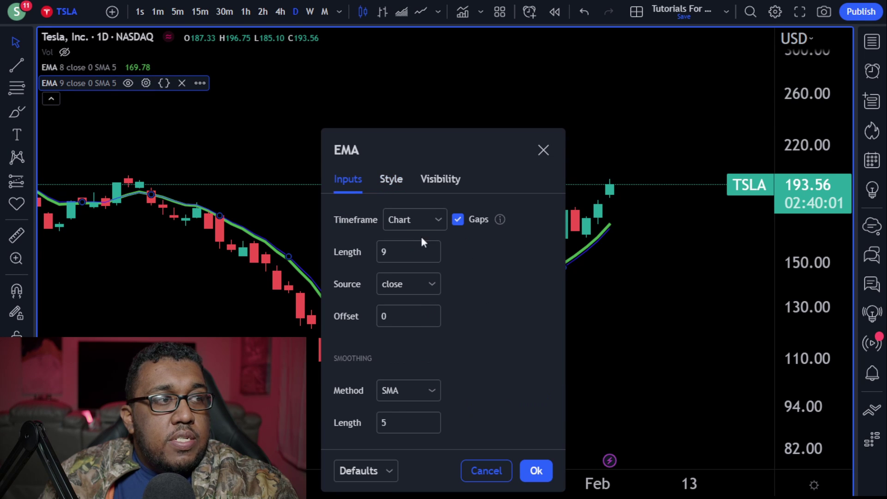
double_click(413, 245)
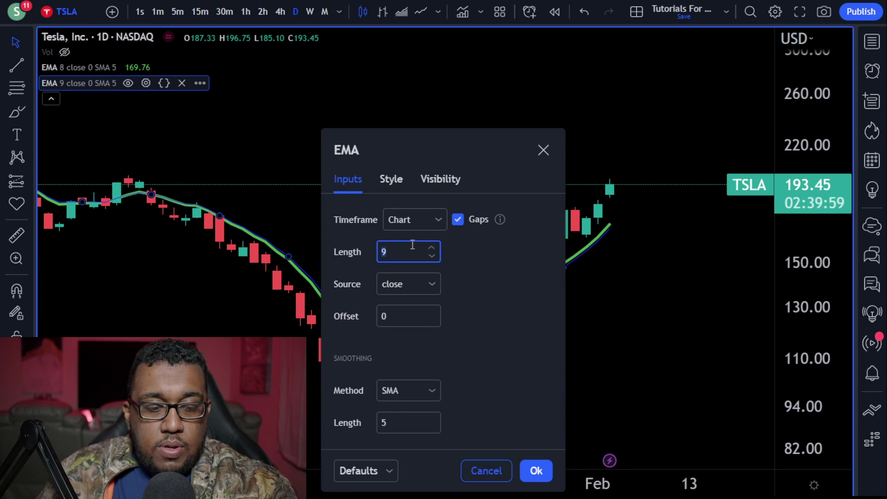
type("20")
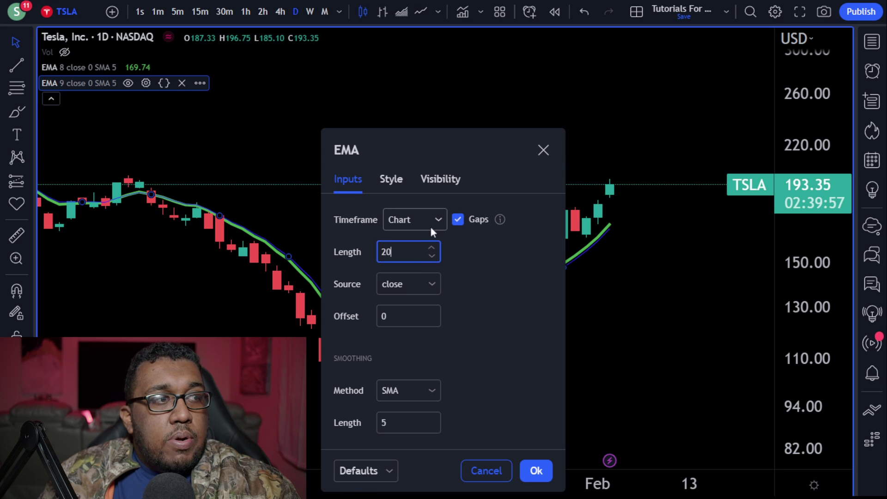
left_click(384, 181)
left_click(436, 220)
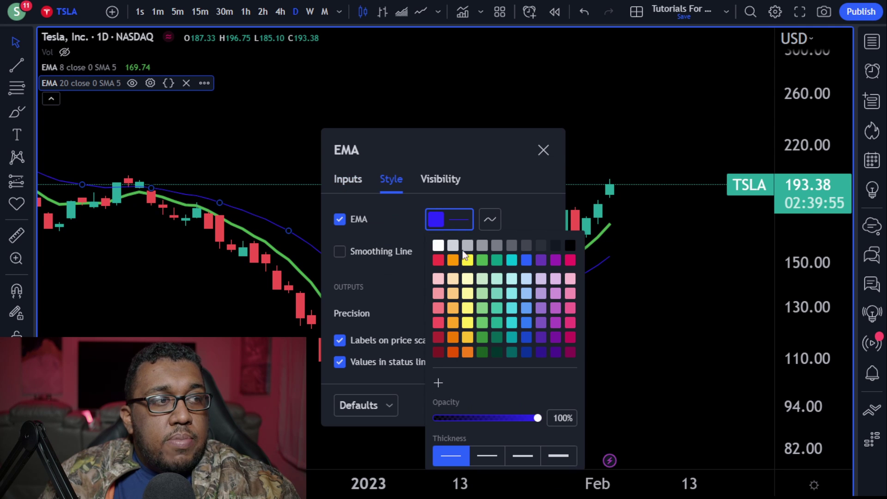
left_click(511, 260)
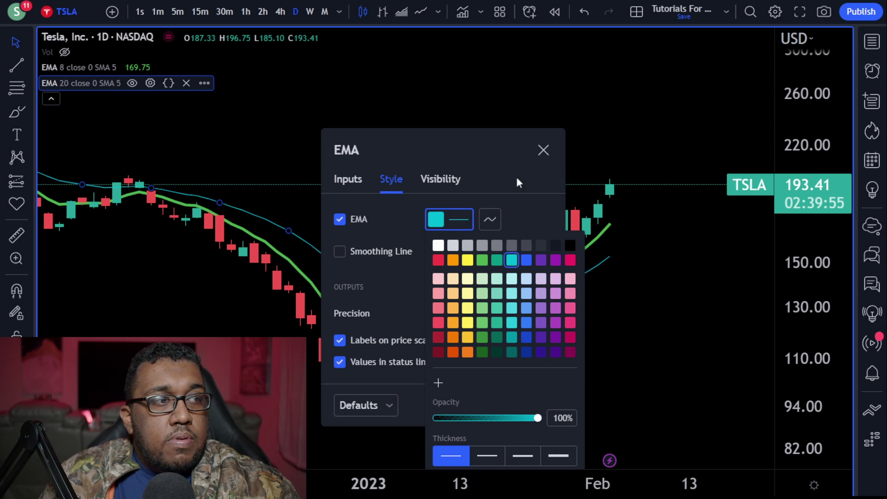
left_click(559, 455)
left_click(531, 203)
left_click(548, 409)
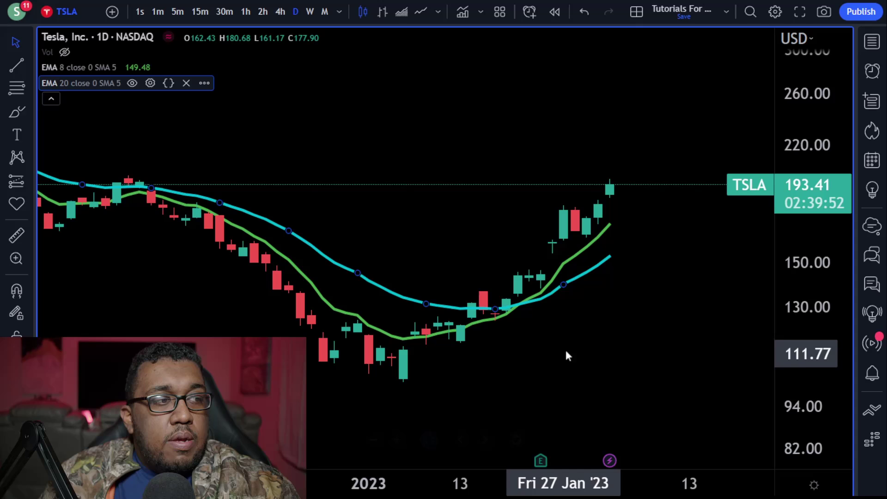
Switch the TSLA chart to the 15m interval and zoom into recent candles
left_click(196, 13)
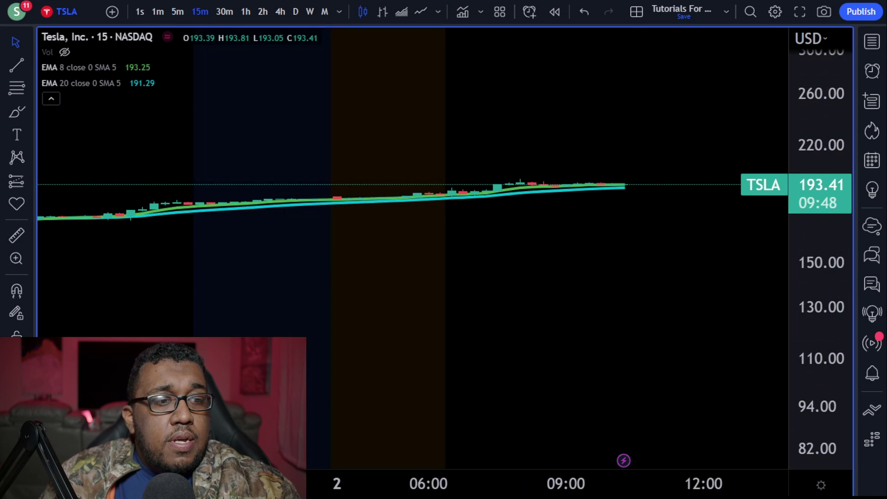
scroll(679, 327, "up", 3)
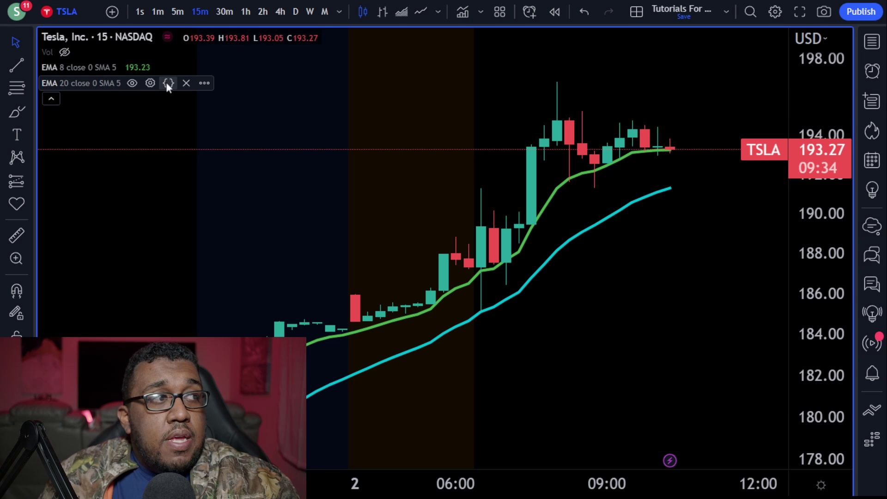
Set the green EMA's length to 5 and the cyan EMA's length to 10
mouse_move(138, 68)
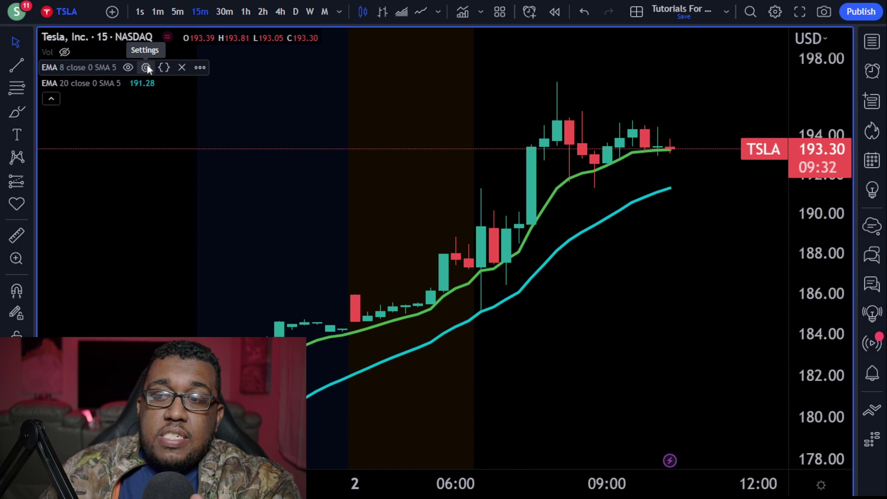
left_click(146, 67)
left_click(365, 184)
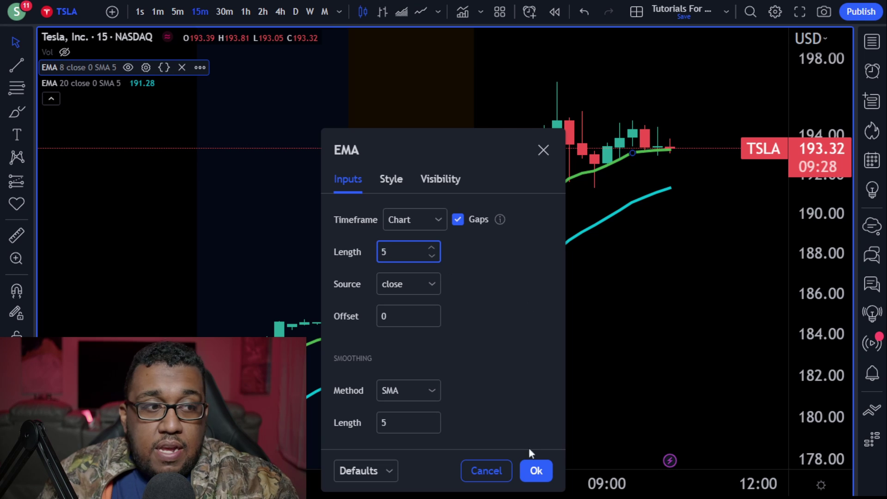
left_click(536, 470)
left_click(150, 83)
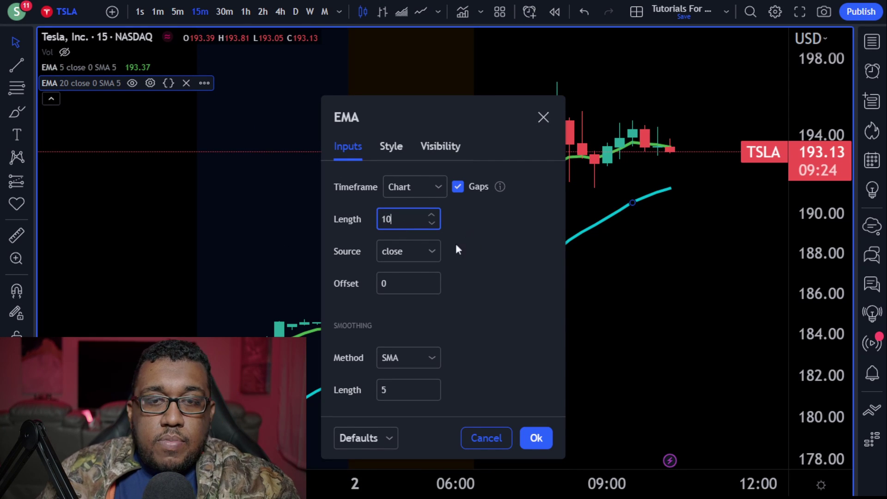
left_click(552, 428)
left_click_drag(586, 301, 602, 276)
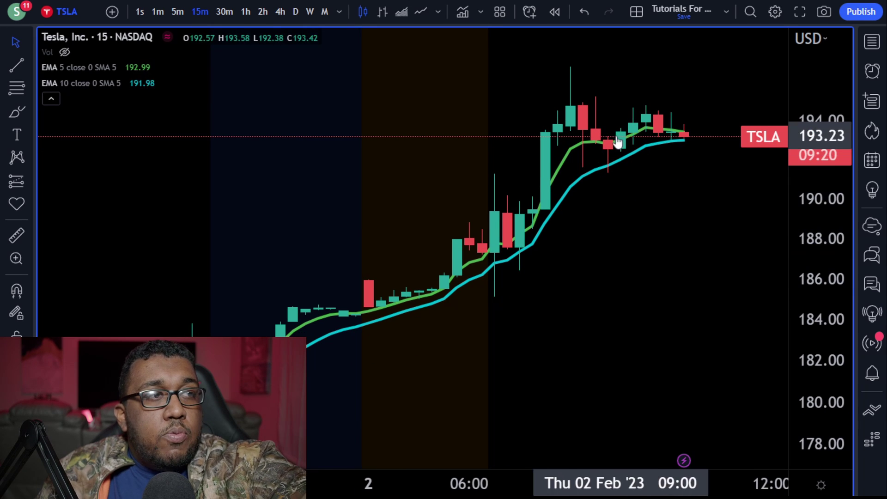
View the chart on 5m candles, widening the price range to show earlier bars
scroll(628, 220, "left", 3)
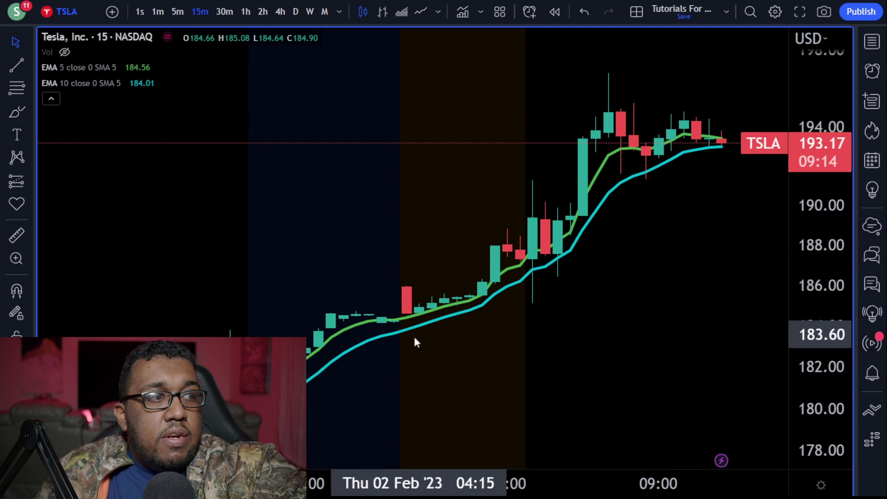
scroll(570, 295, "up", 6)
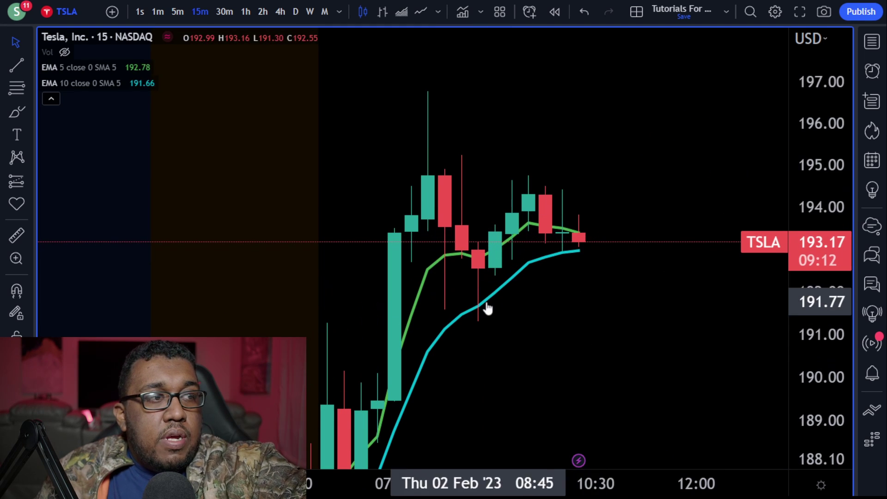
left_click(177, 12)
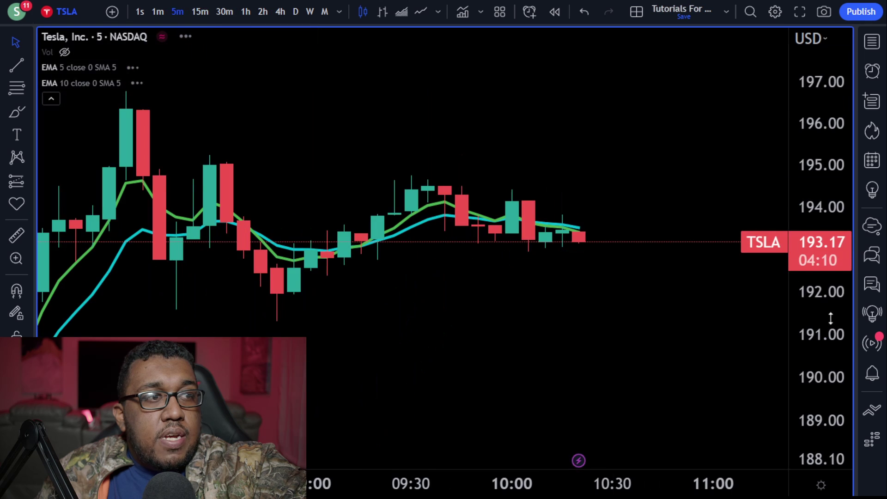
scroll(707, 242, "up", 4)
scroll(535, 269, "down", 8)
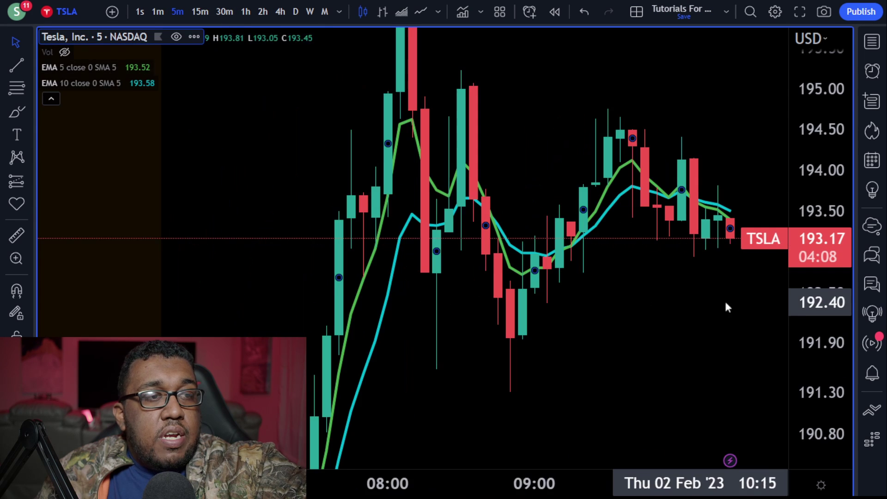
left_click_drag(783, 262, 608, 249)
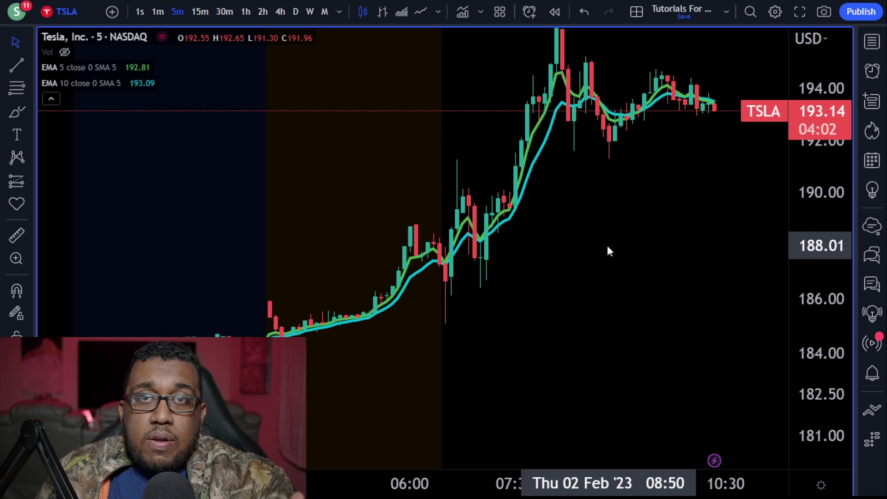
Return to 15-minute candles and compress the price scale to fit the whole move
left_click(200, 11)
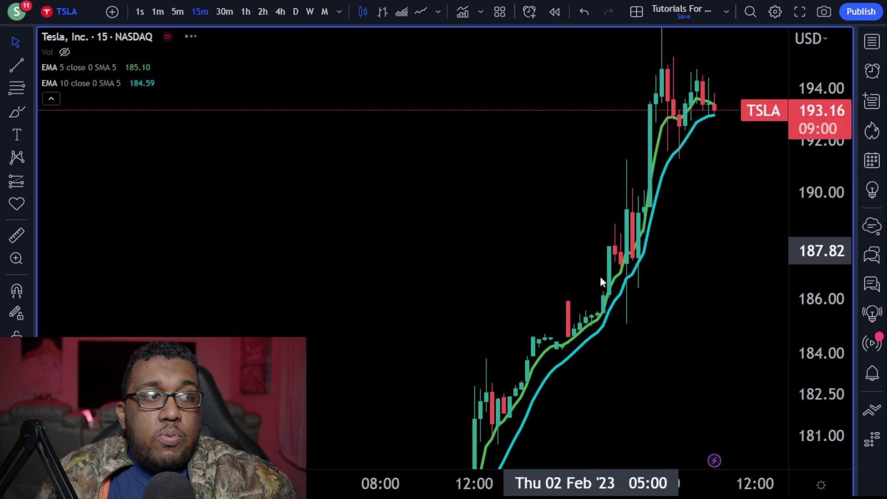
left_click_drag(792, 252, 804, 351)
scroll(671, 270, "down", 2)
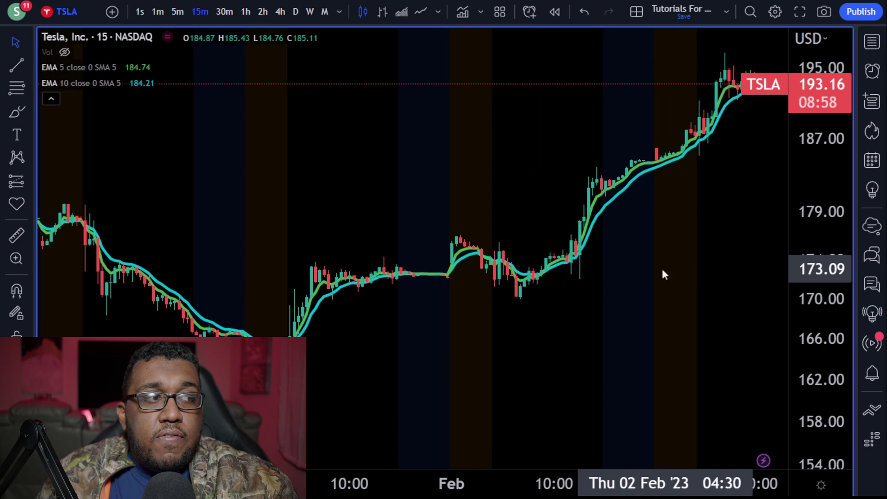
Switch to 30-minute candles and pan from 27 Jan through to 02 Feb
left_click(225, 11)
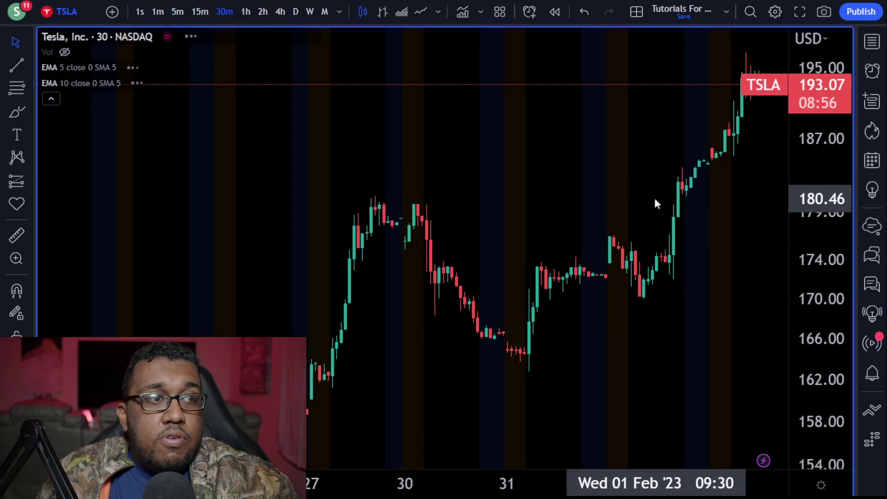
scroll(653, 196, "down", 2)
scroll(381, 248, "up", 3)
left_click_drag(382, 248, 499, 305)
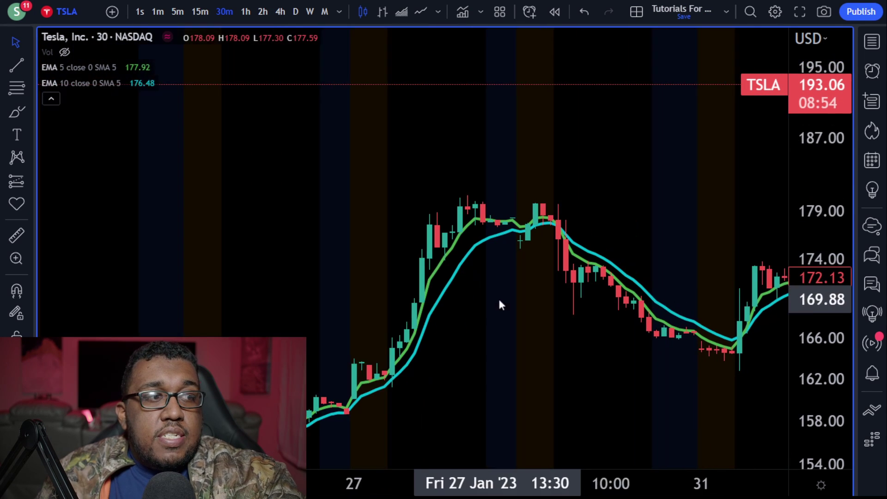
scroll(493, 291, "up", 2)
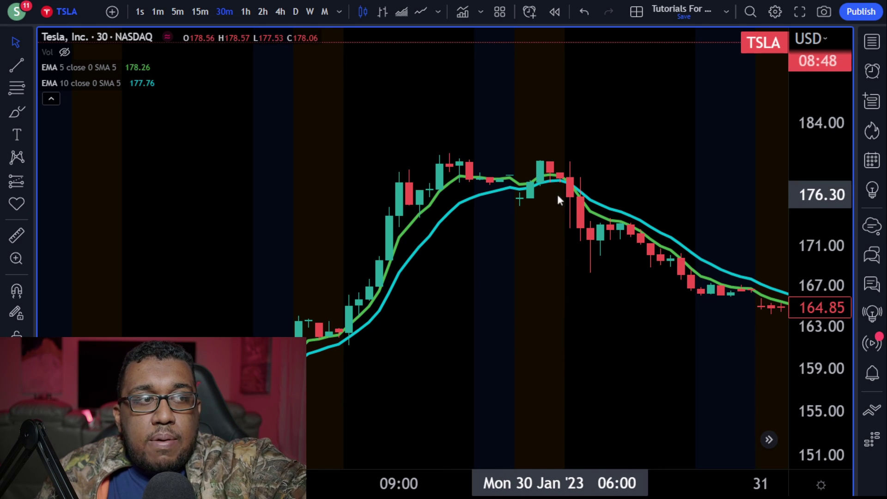
left_click_drag(679, 285, 561, 254)
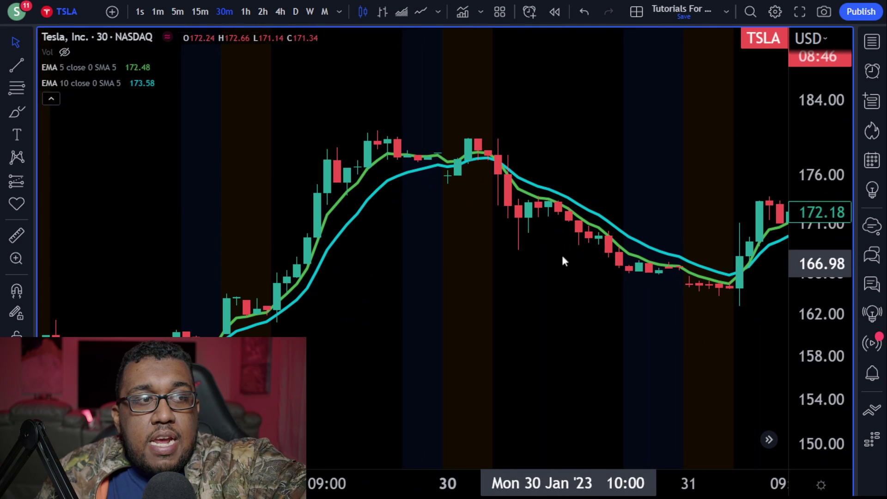
left_click_drag(675, 273, 640, 309)
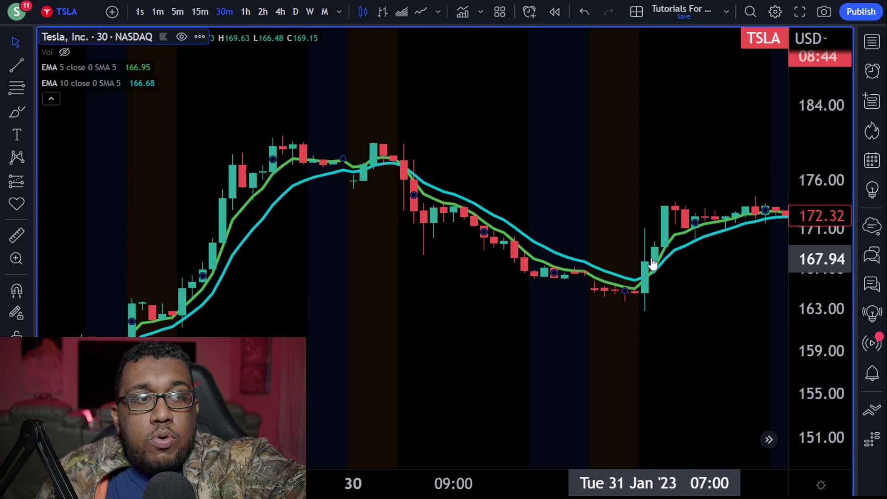
left_click_drag(719, 250, 639, 282)
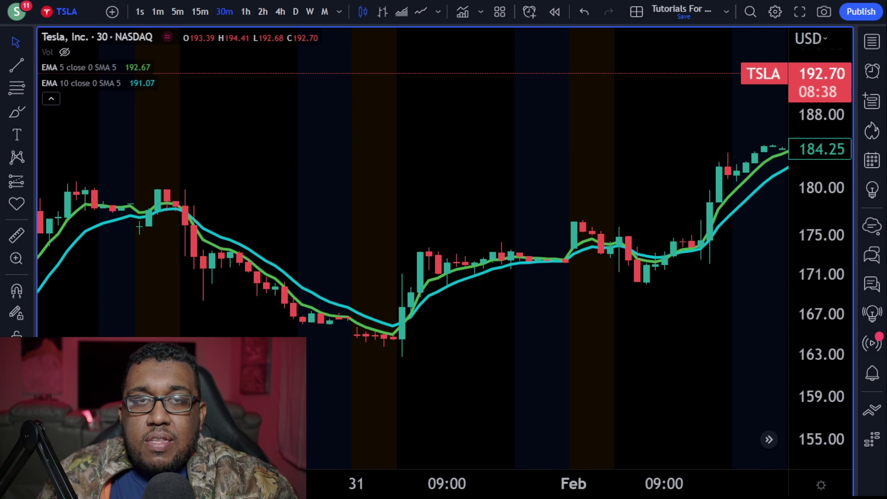
left_click_drag(735, 339, 602, 348)
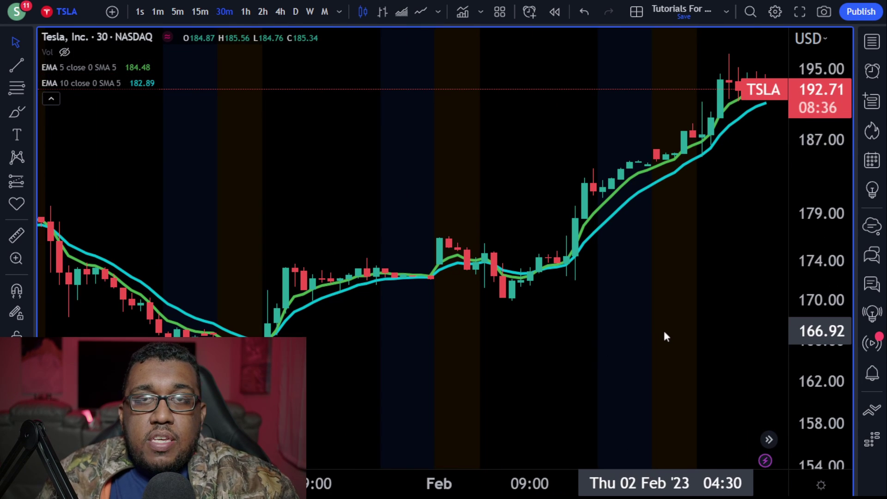